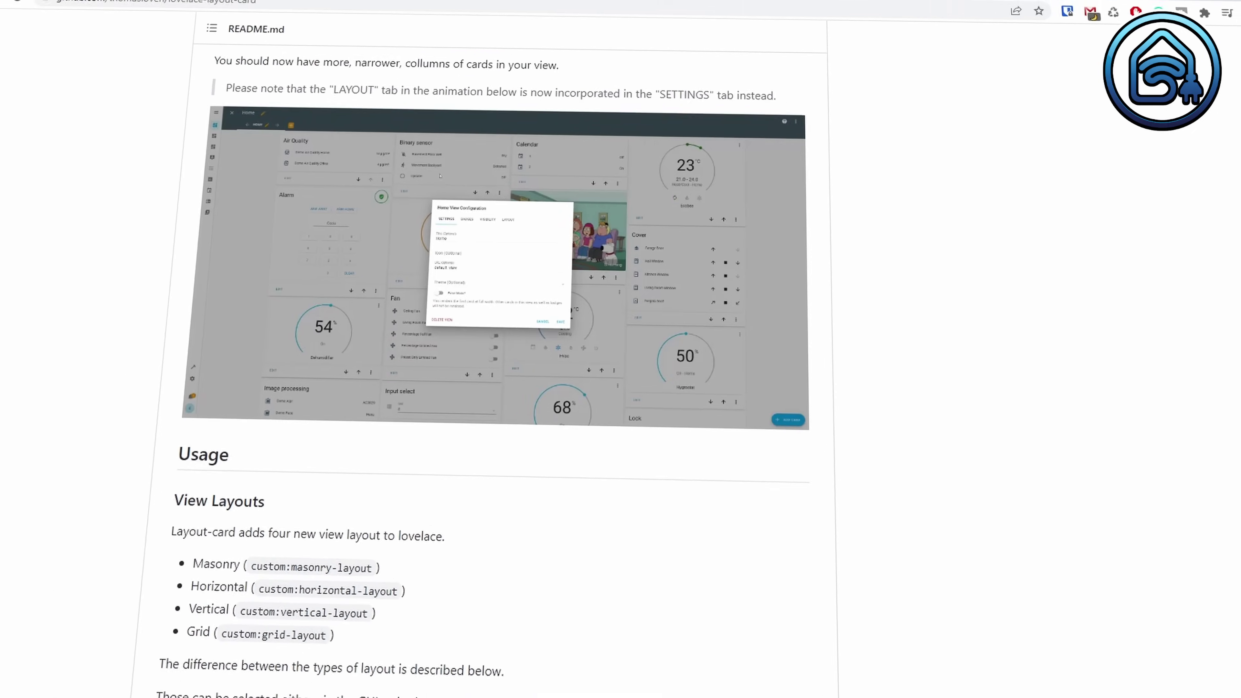
- Scroll back up the layout-card README and return to the Tutorials dashboard's Home view
scroll(513, 372, "up", 5)
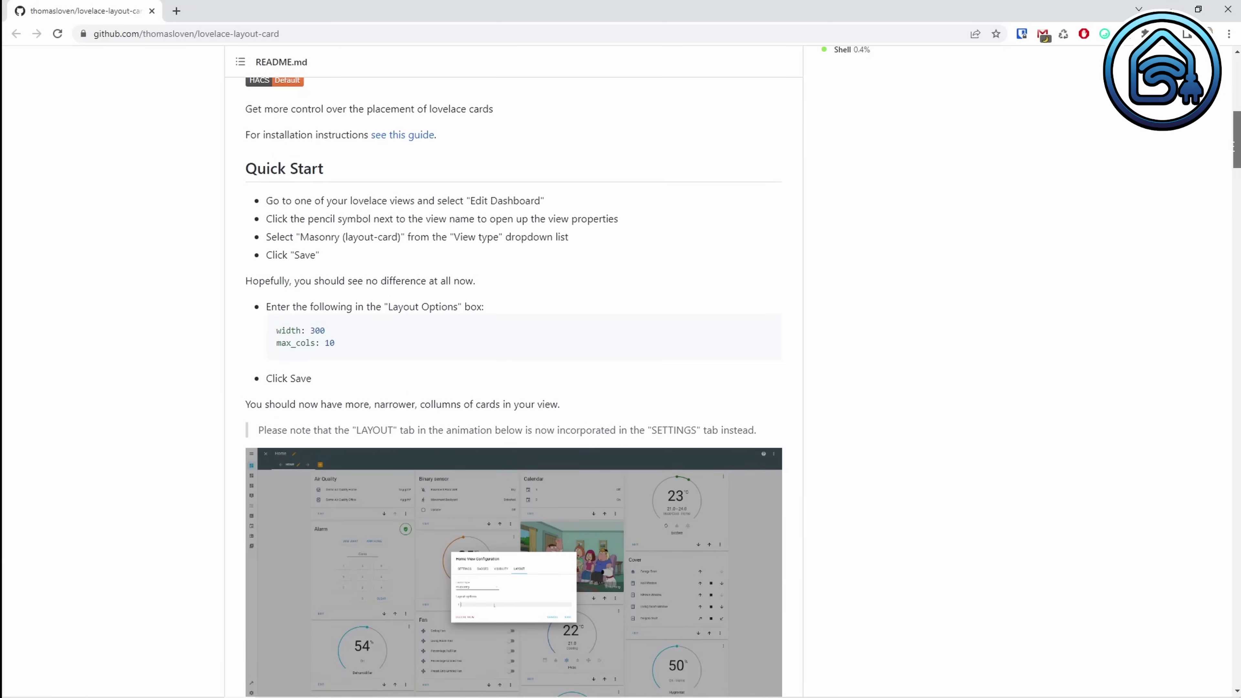
scroll(621, 371, "up", 10)
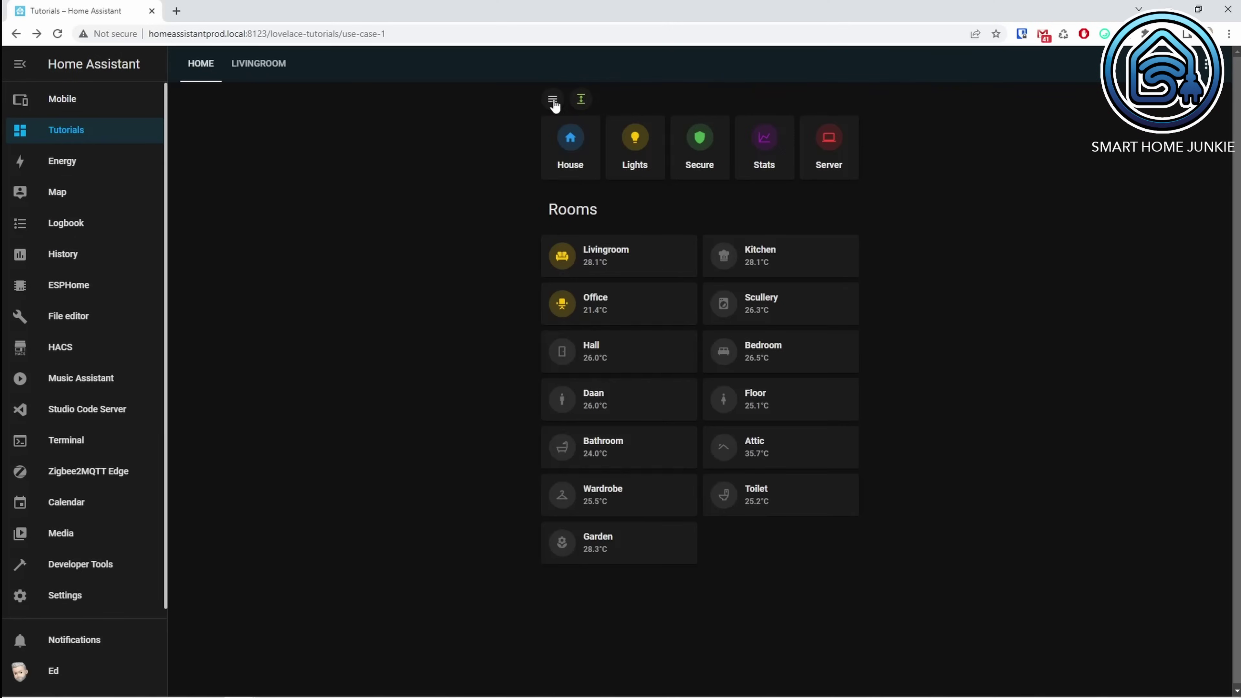
left_click(553, 100)
- Toggle the sidebar between icons-only and full labels several times with the menu chip
left_click(488, 101)
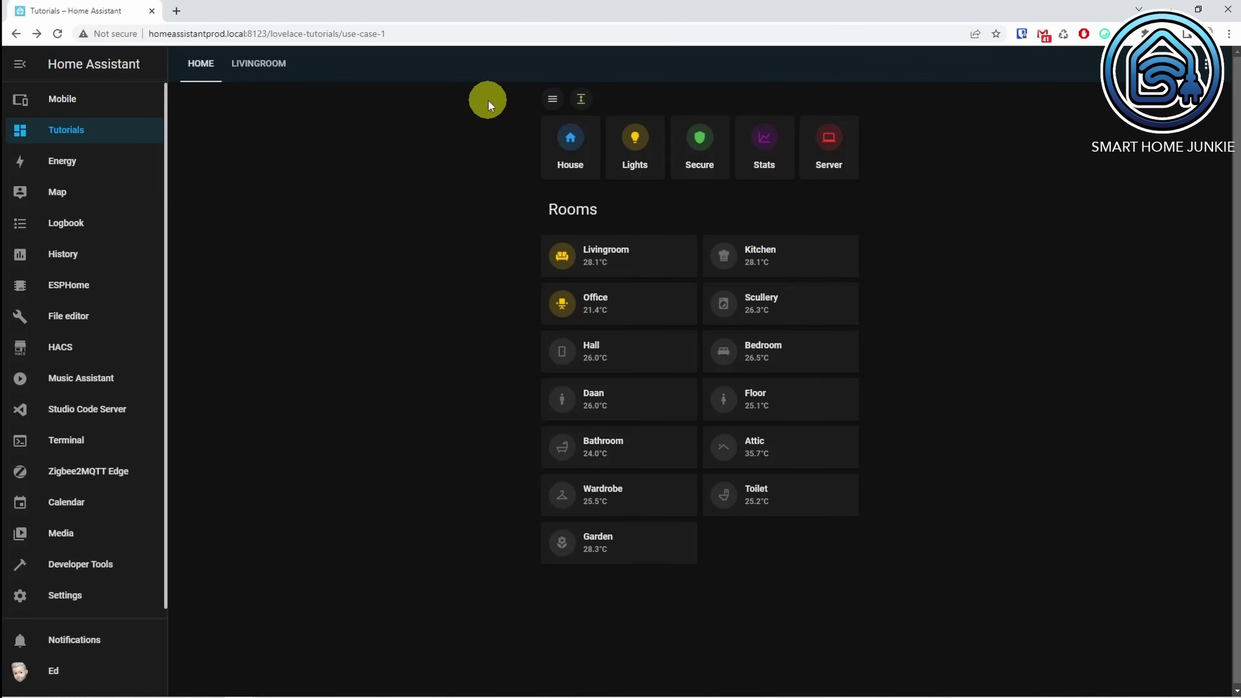
left_click(553, 100)
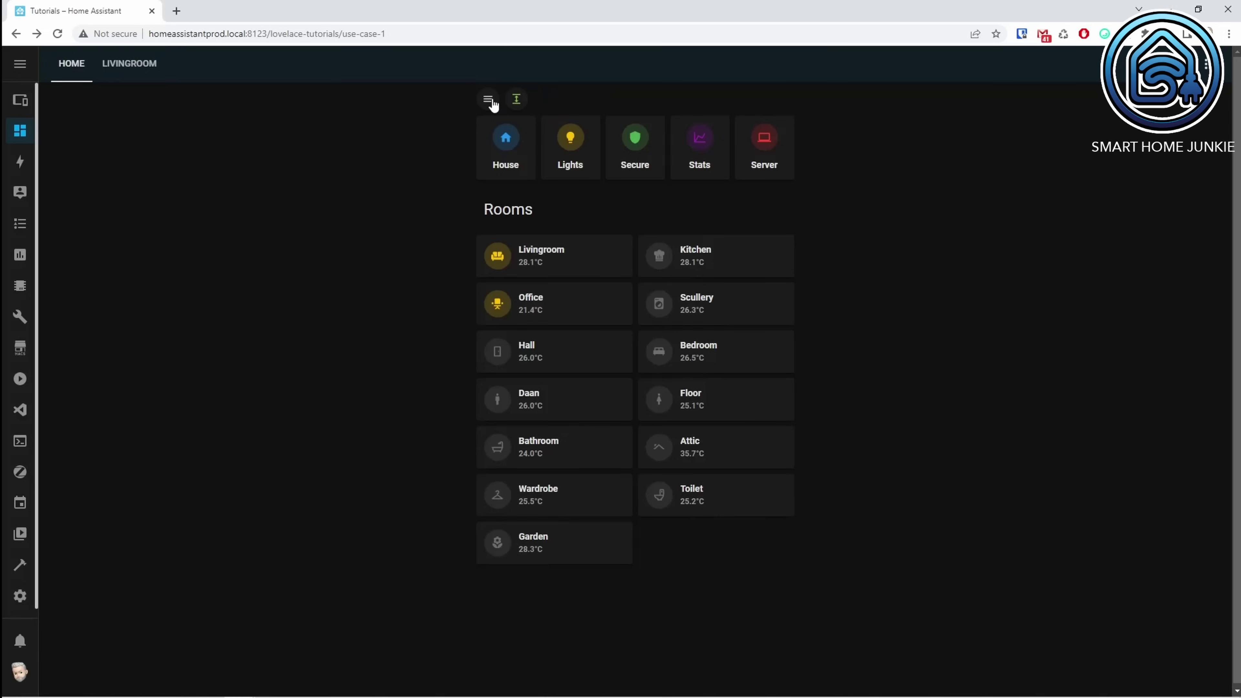
left_click(488, 100)
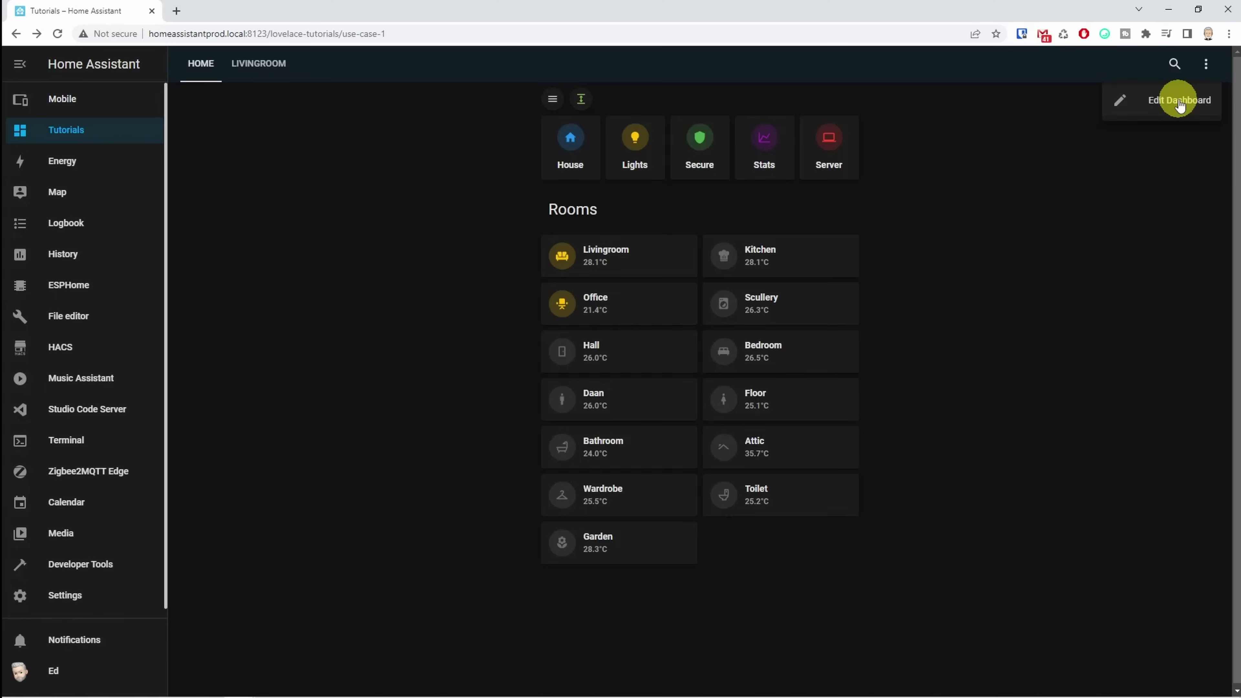
- Replace the kiosk_mode YAML with an entity_settings block hiding the header when input_boolean.kiosk_mode is on
left_click(1180, 101)
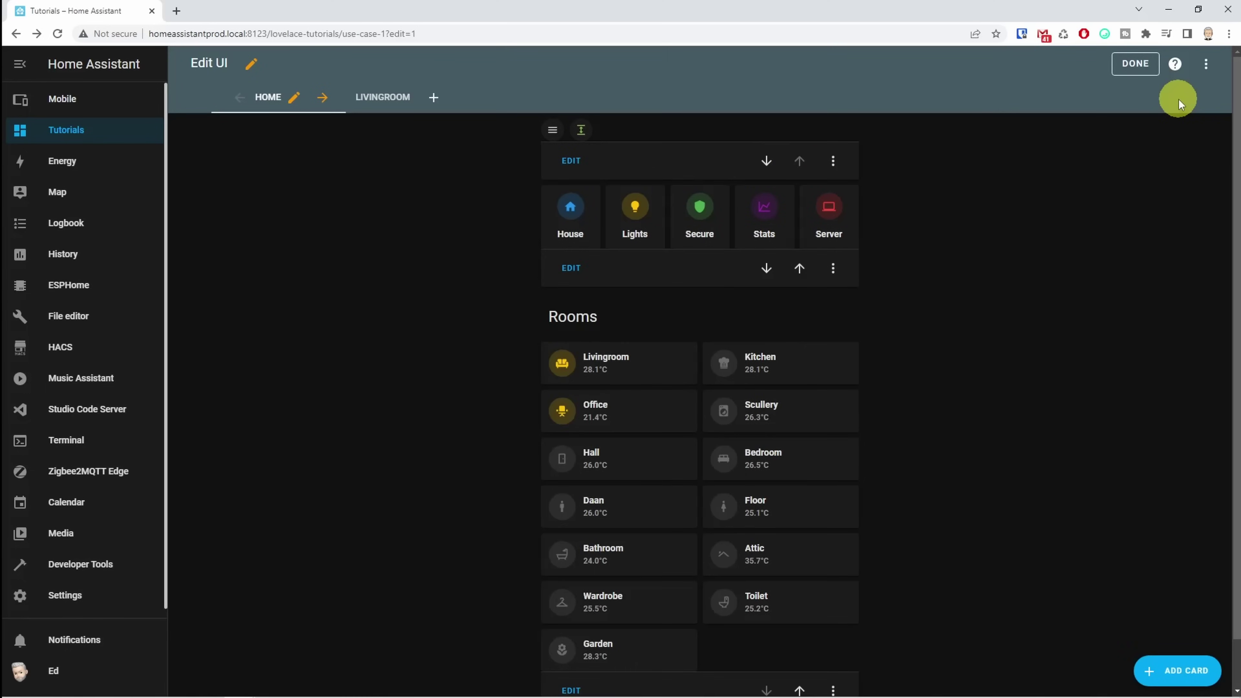
left_click(1207, 68)
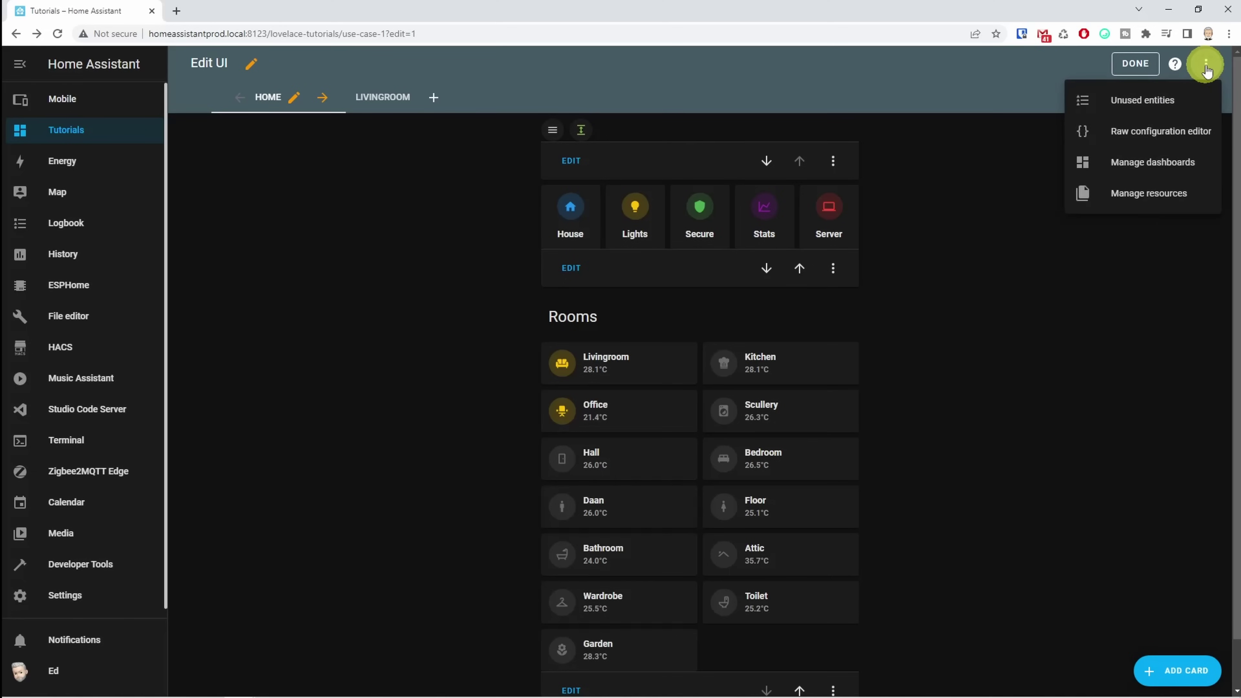
left_click(1161, 134)
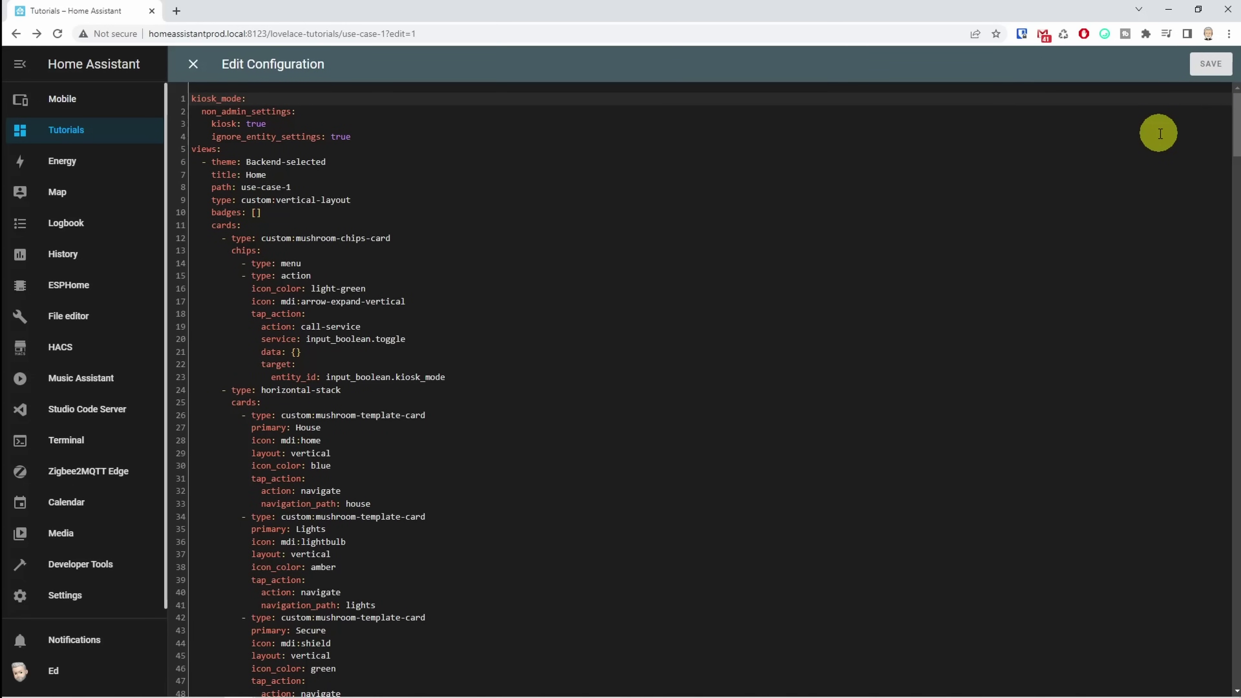
left_click_drag(355, 137, 183, 98)
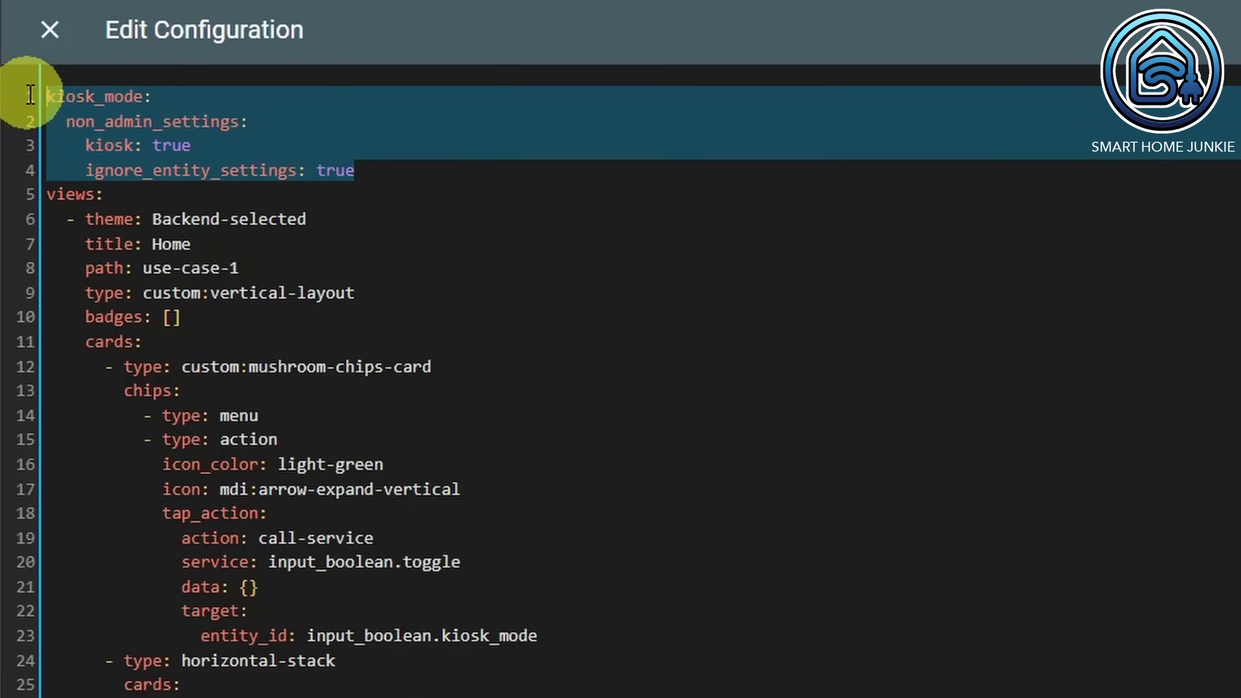
type("kiosk_mode:   non_admin_settings:     kiosk: true     ignore_entity_settings: true   entity_settings:     - entity:         input_boolean.kiosk_mode: 'on'       hide_header: true     - entity:         input_boolean.kiosk_mode: 'off'       hide_header: false")
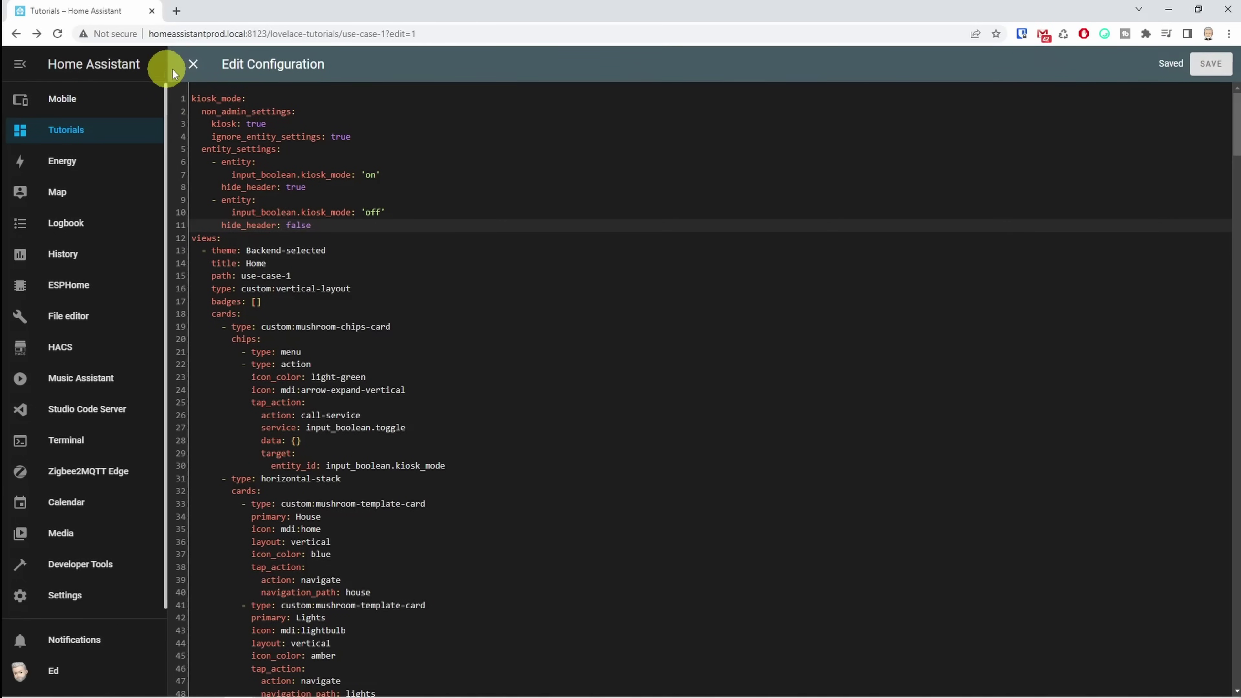
left_click(193, 65)
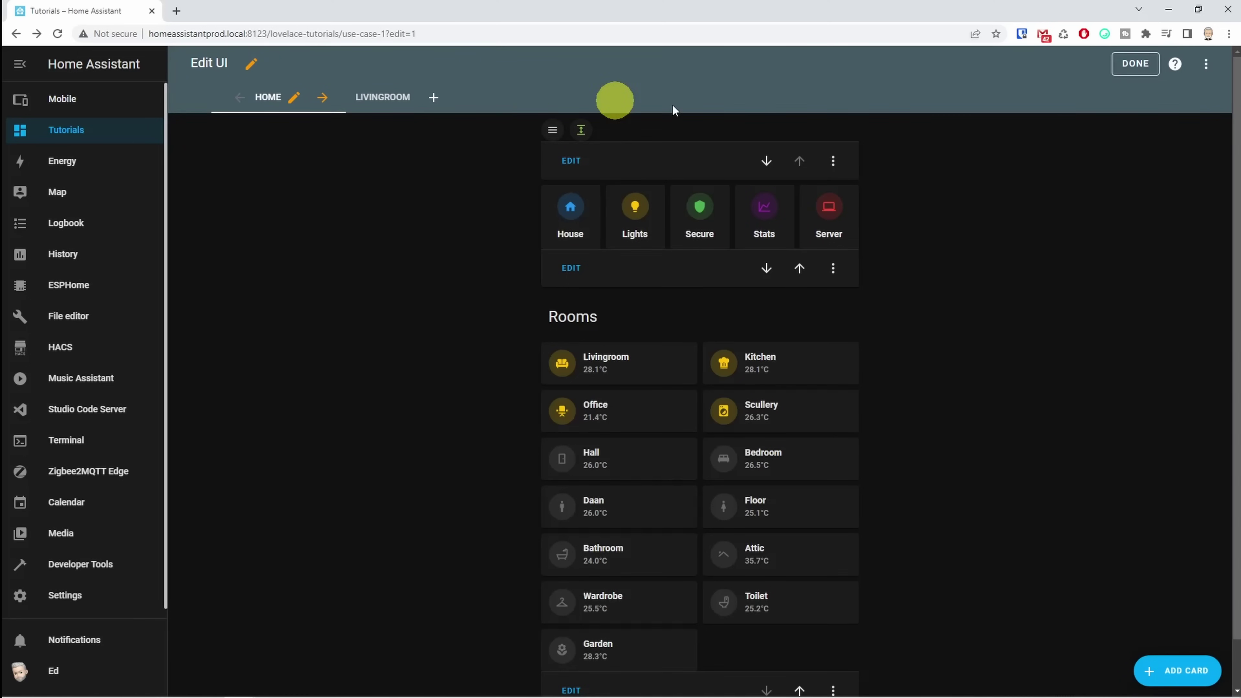
- Exit edit mode and test the expand chip, hiding and restoring the header twice
left_click(1136, 64)
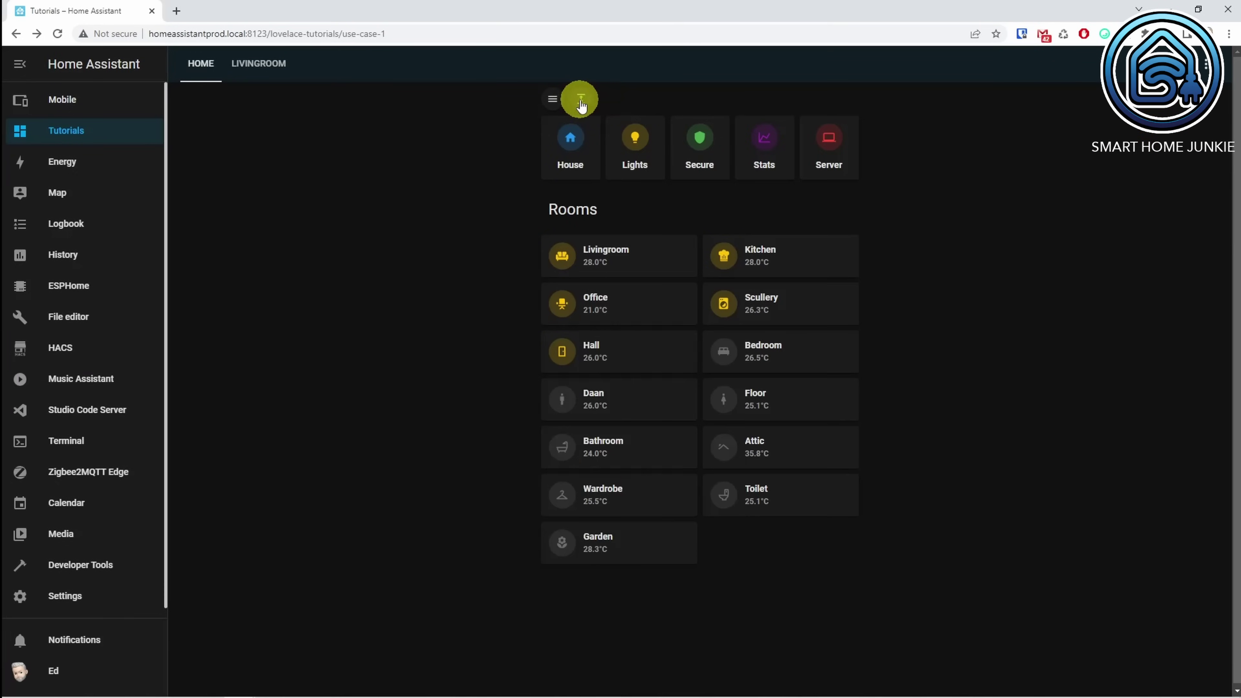
left_click(581, 106)
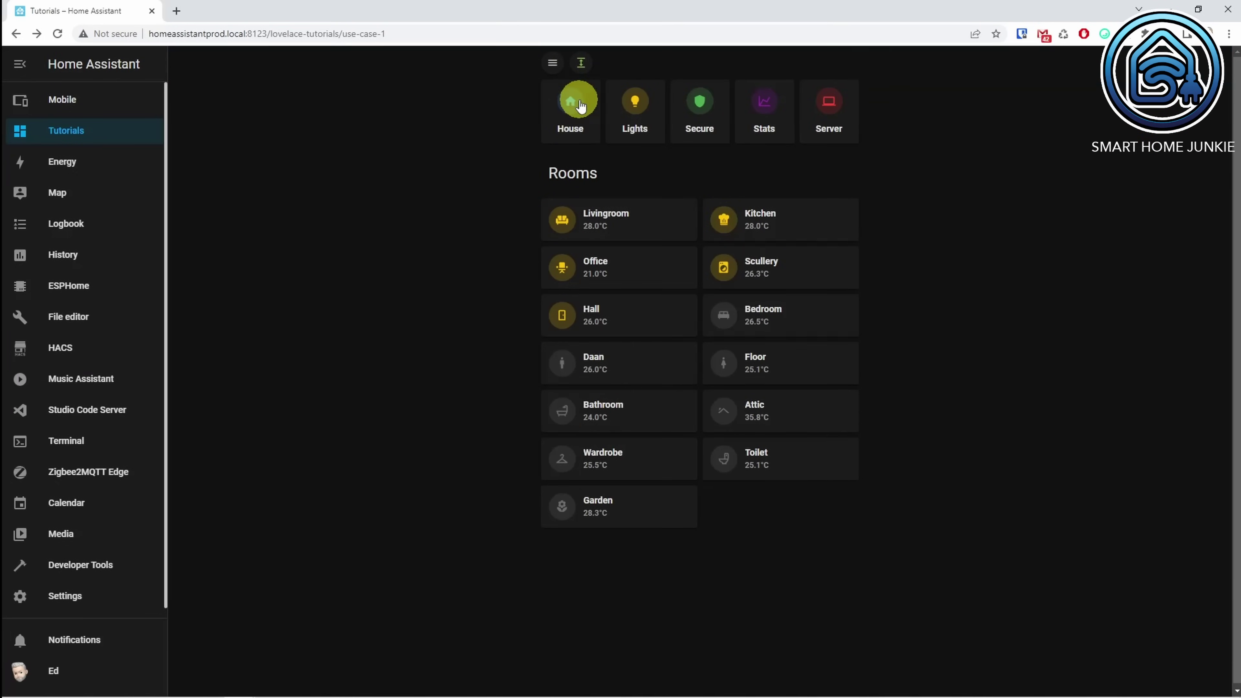
left_click(580, 68)
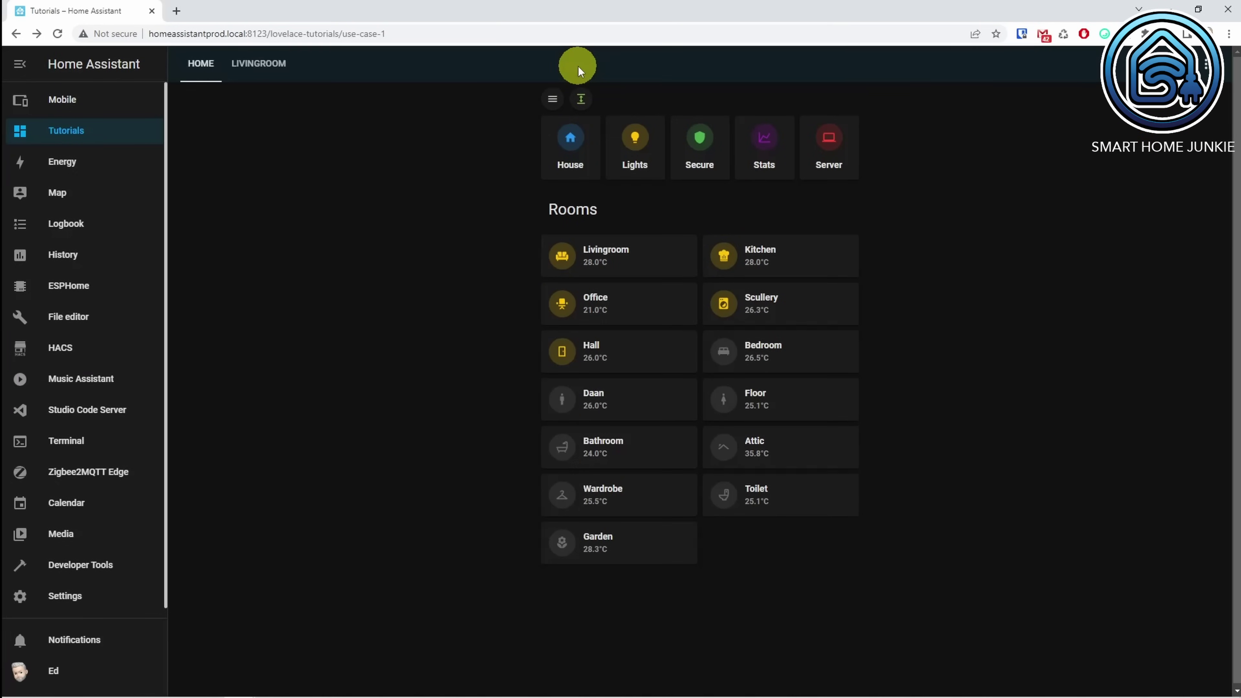
left_click(581, 103)
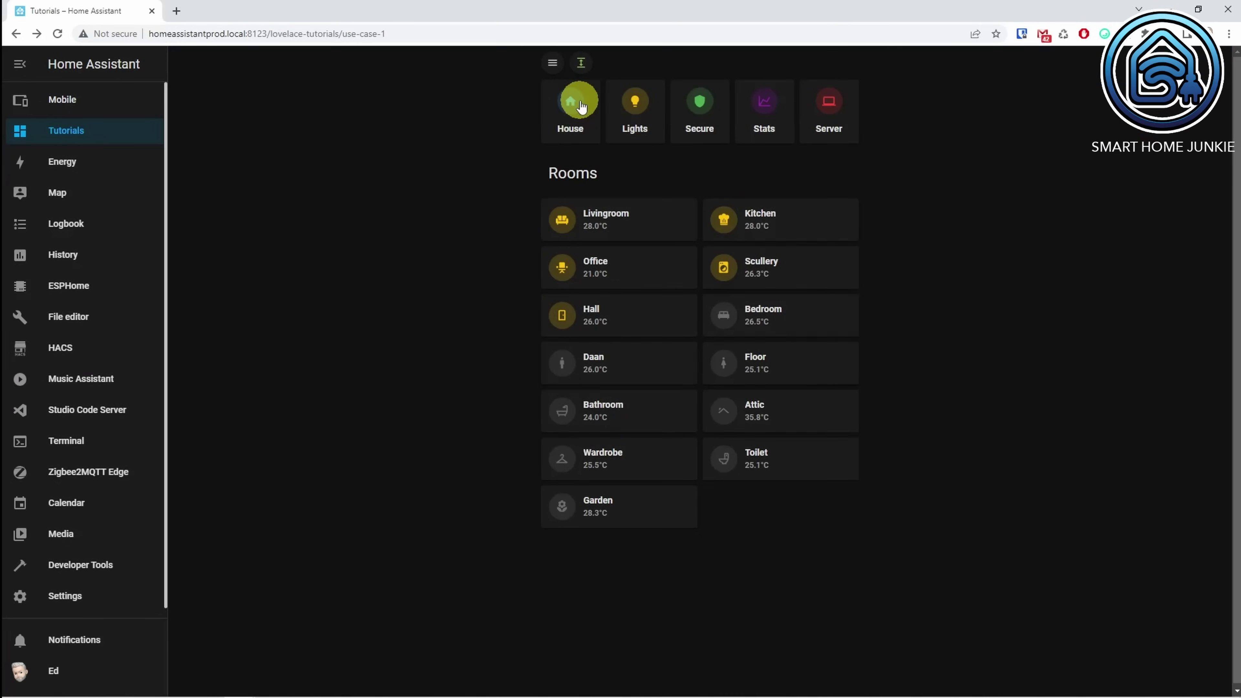
left_click(583, 68)
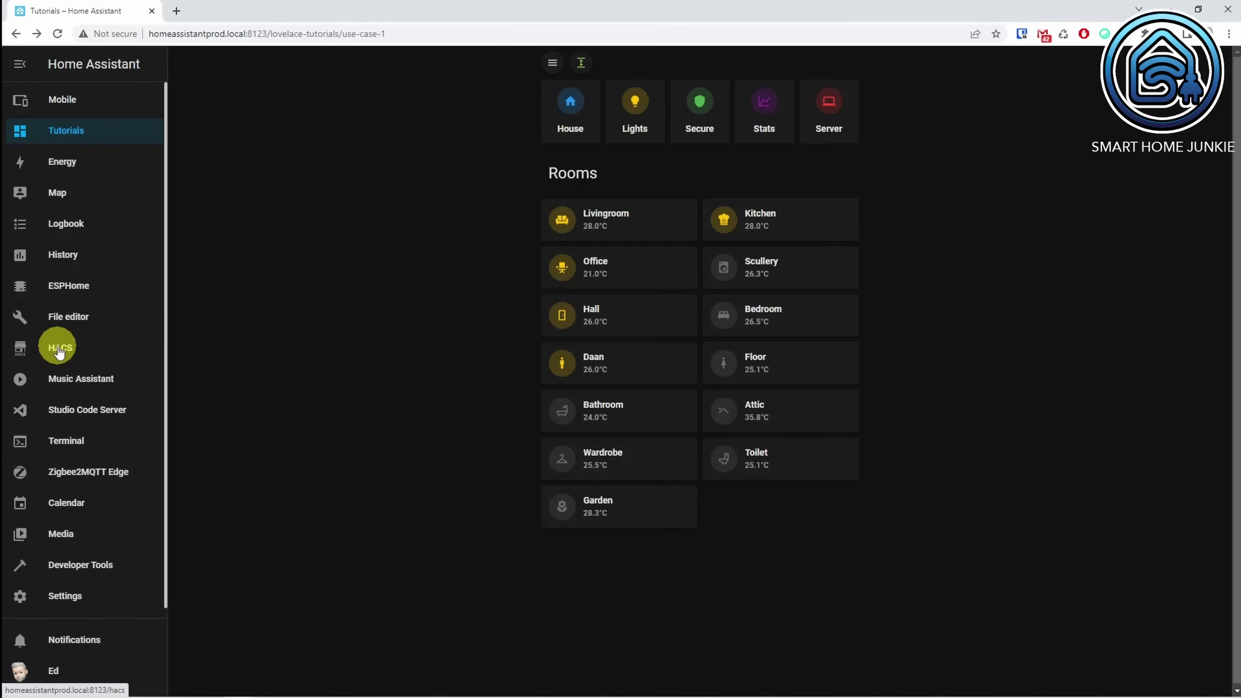
left_click(59, 350)
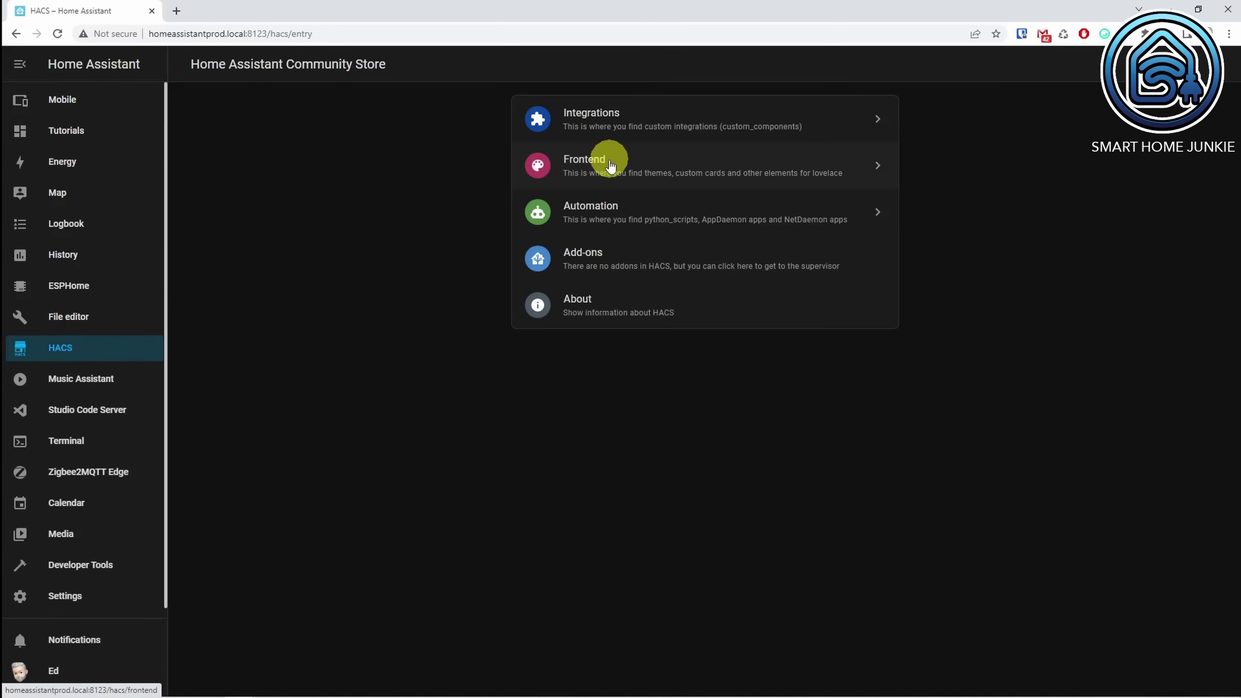
- Find 'state sw' in HACS Frontend, download the state-switch card 1.9.5, and reload the browser
left_click(611, 165)
left_click(1179, 683)
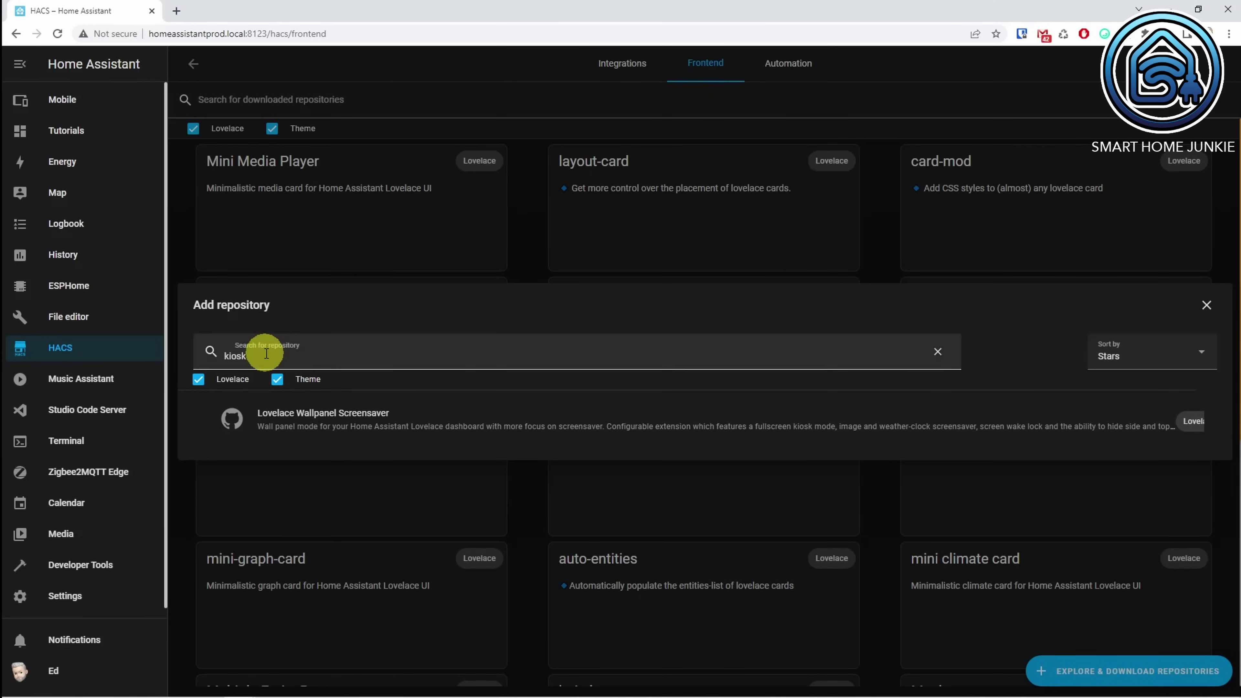
key("BackSpace")
type("state")
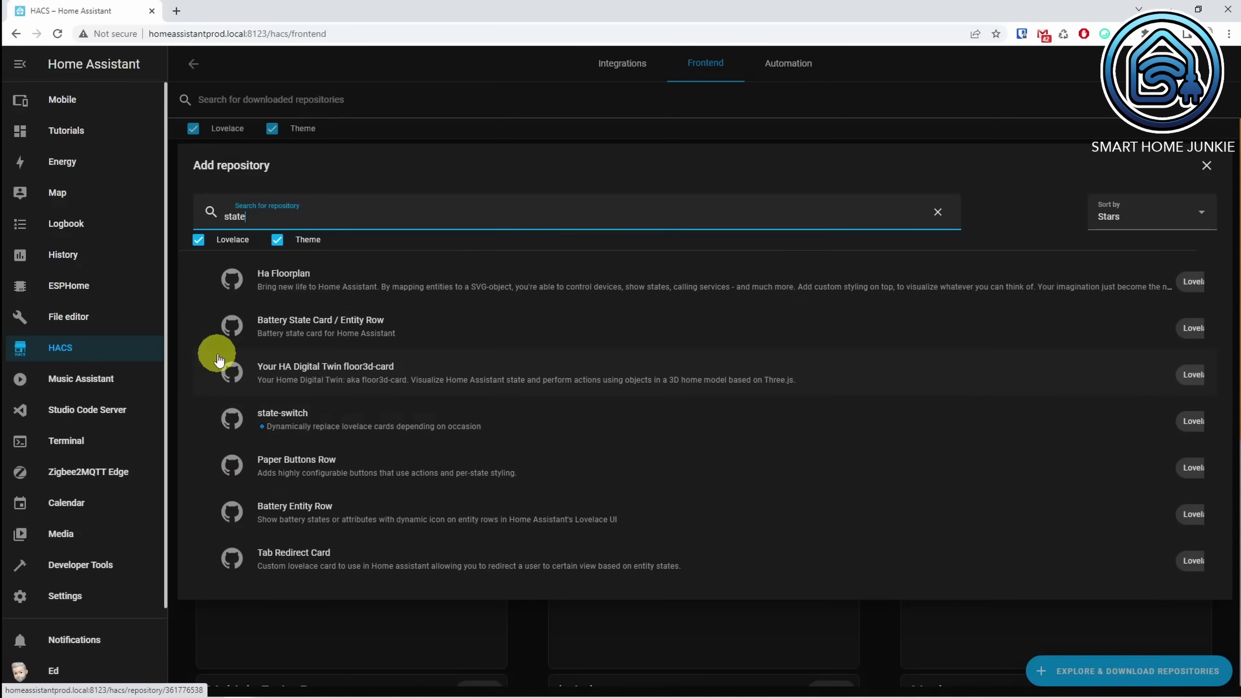
type(" switch")
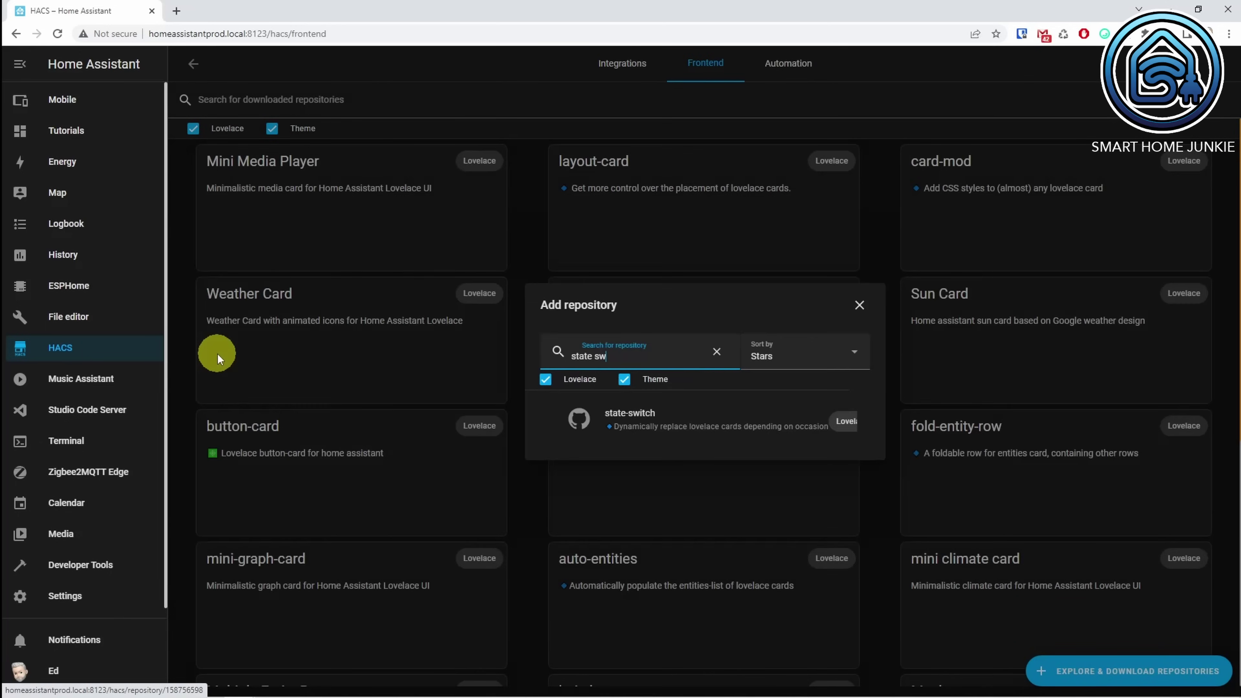
left_click(670, 424)
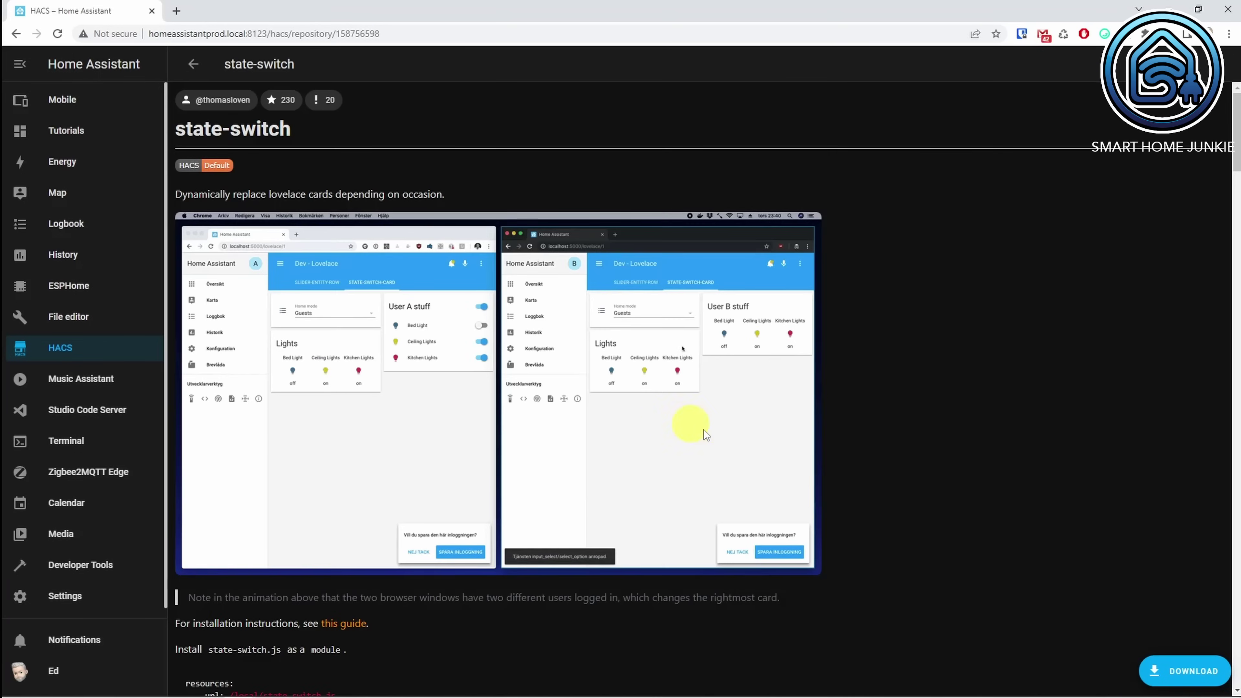
left_click(1190, 677)
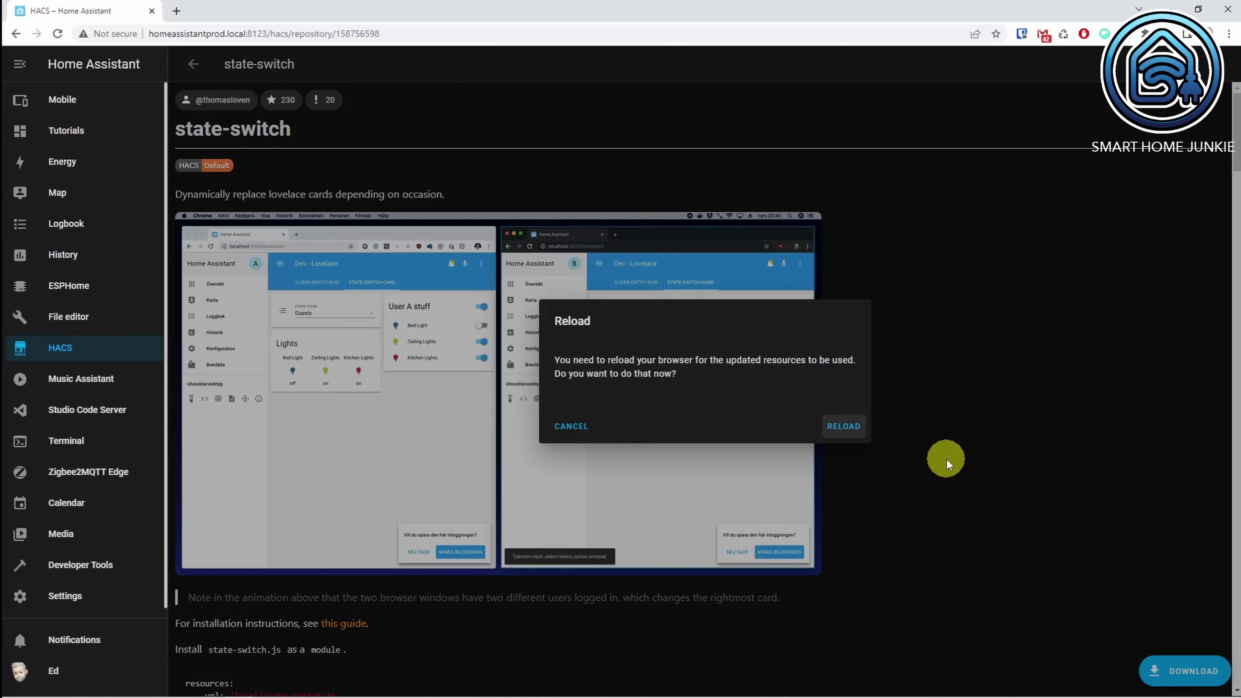
left_click(836, 433)
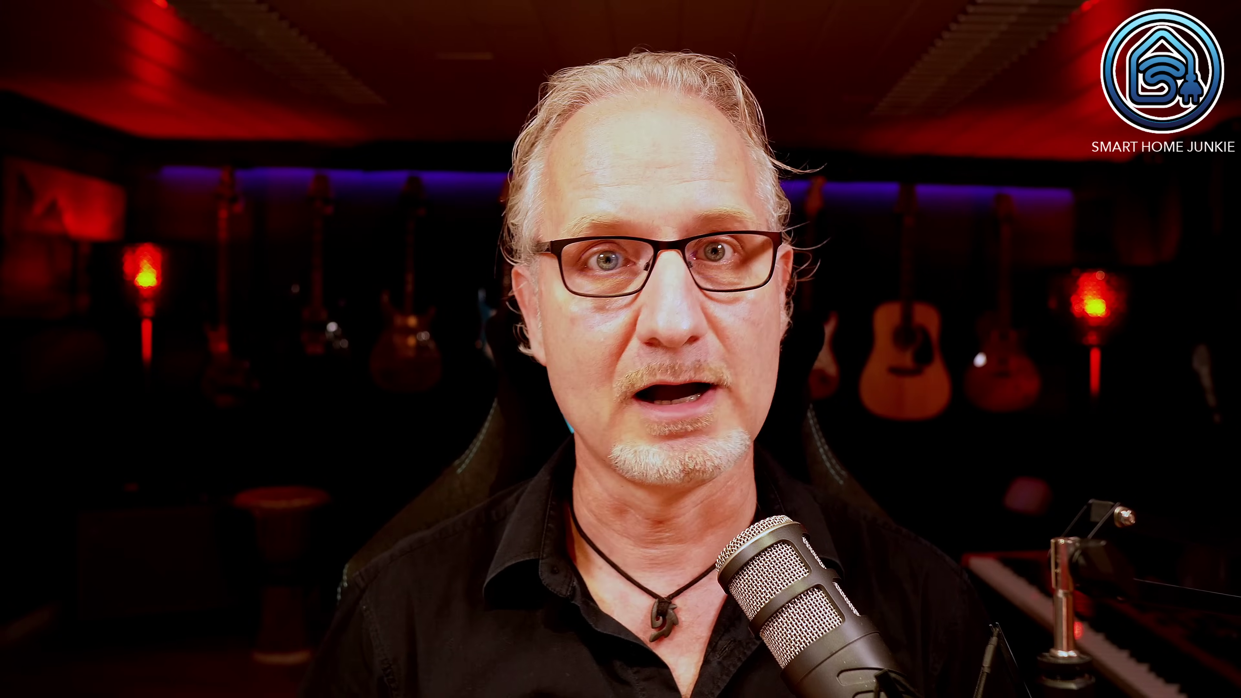
- Put the Tutorials dashboard into edit mode and open the top chips card's editor
left_click(63, 131)
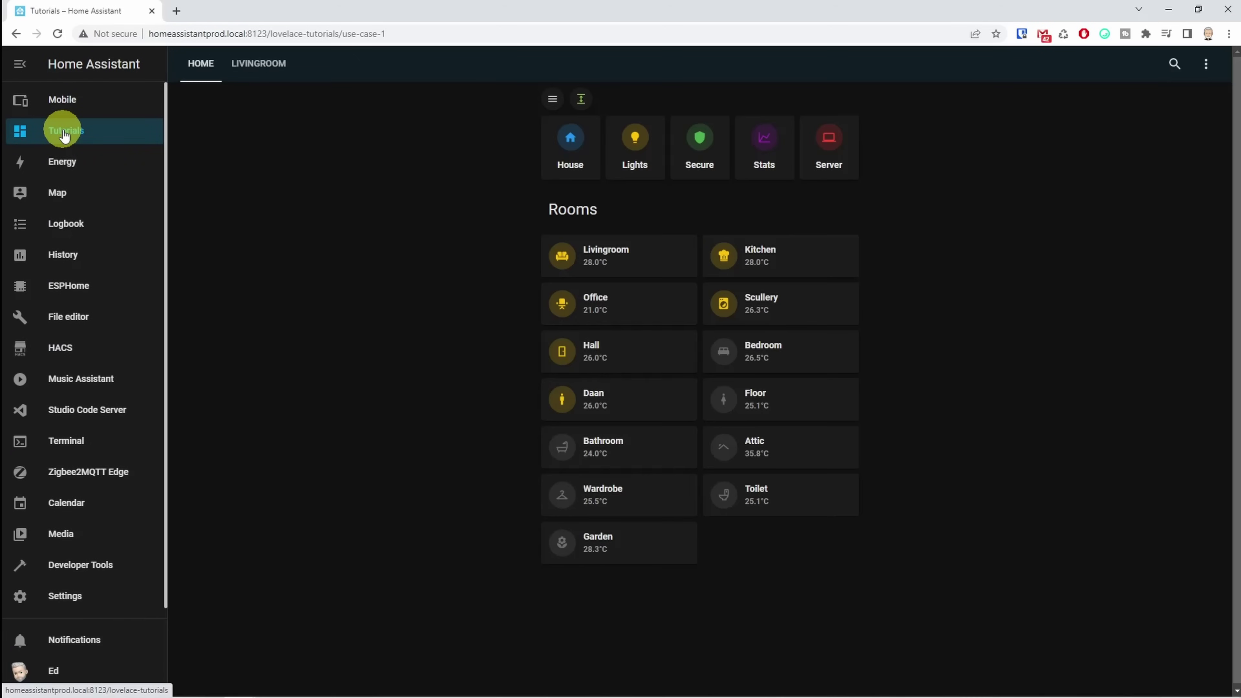
left_click(1203, 69)
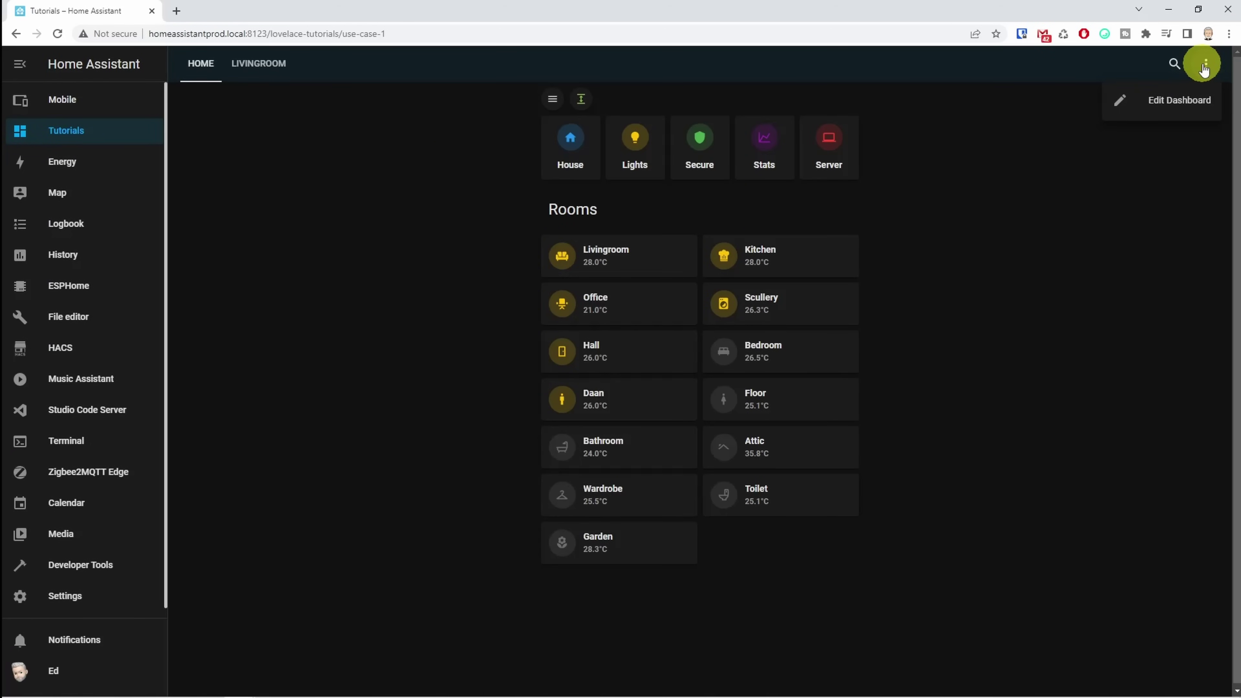
left_click(1192, 100)
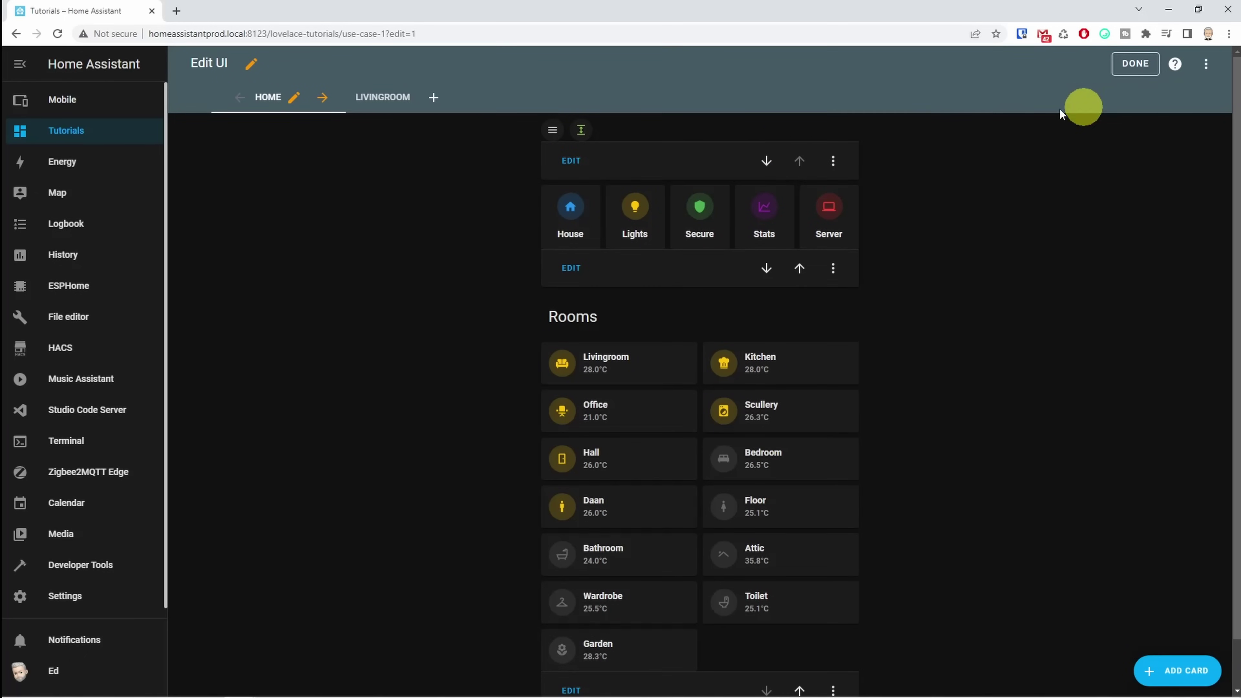
left_click(570, 161)
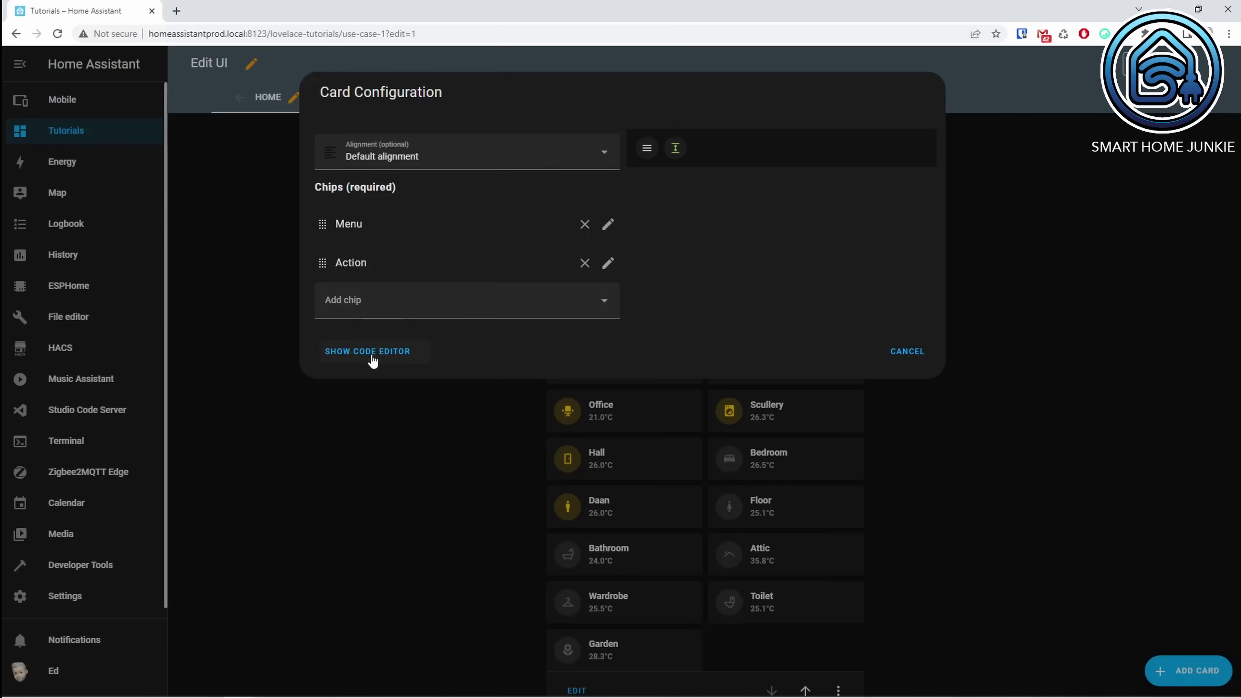
- Replace the chips card YAML with a custom:state-switch wrapper for the admin group, then save
left_click(371, 357)
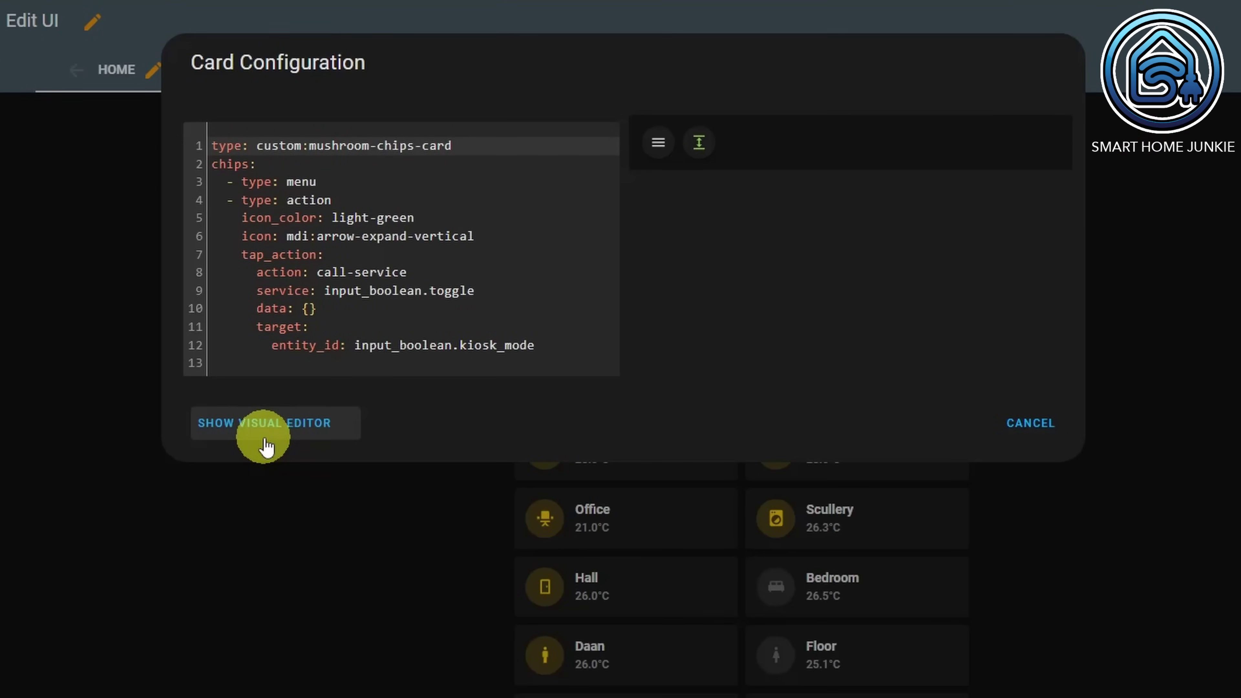
left_click(310, 269)
key("ctrl+a")
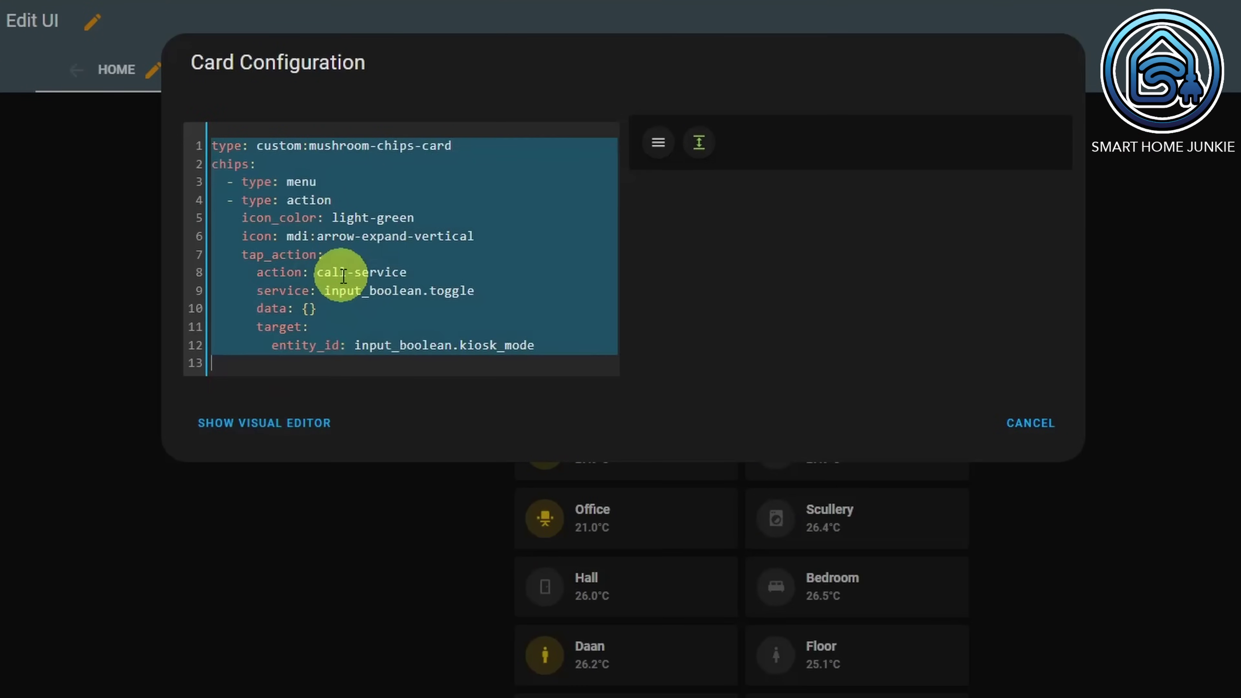
type("type: custom:state-switch entity: group states:   admin:     type: custom:mushroom-chips-card     chips:       - type: menu       - type: action         icon_color: light-green         icon: mdi:arrow-expand-vertical         tap_action:           action: call-service           service: input_boolean.toggle           dates: {}           target:             entity_id: input_boolean.kiosk_mode")
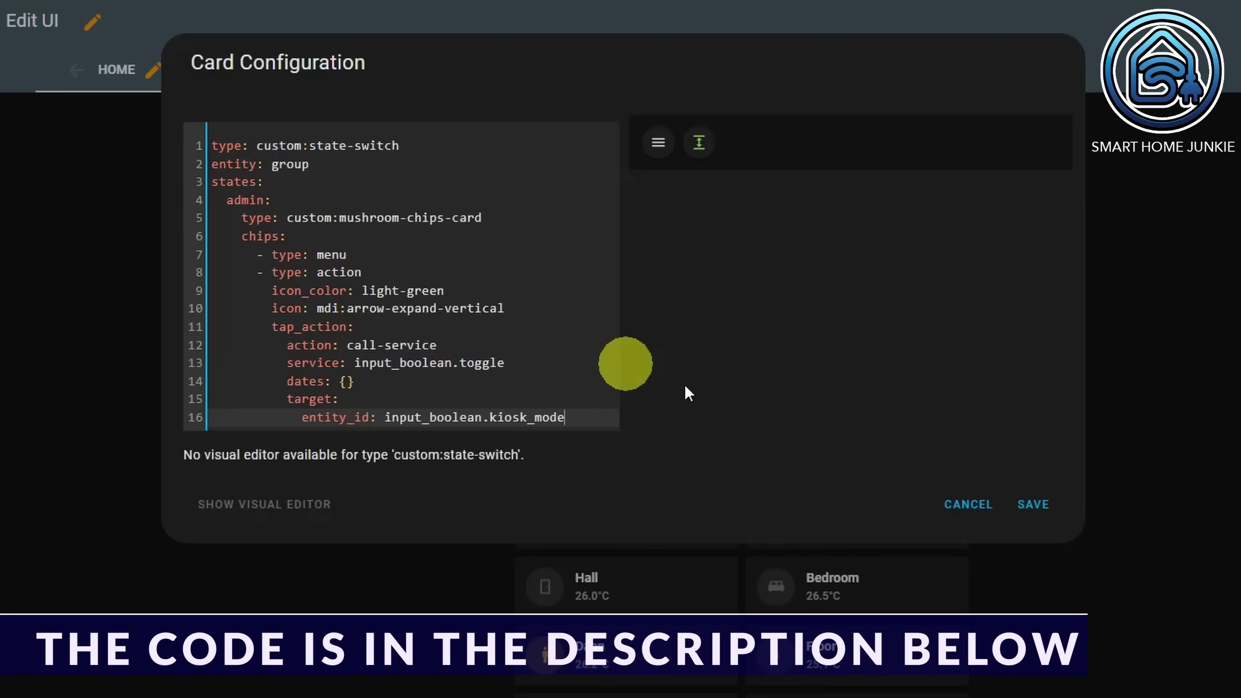
left_click(1035, 506)
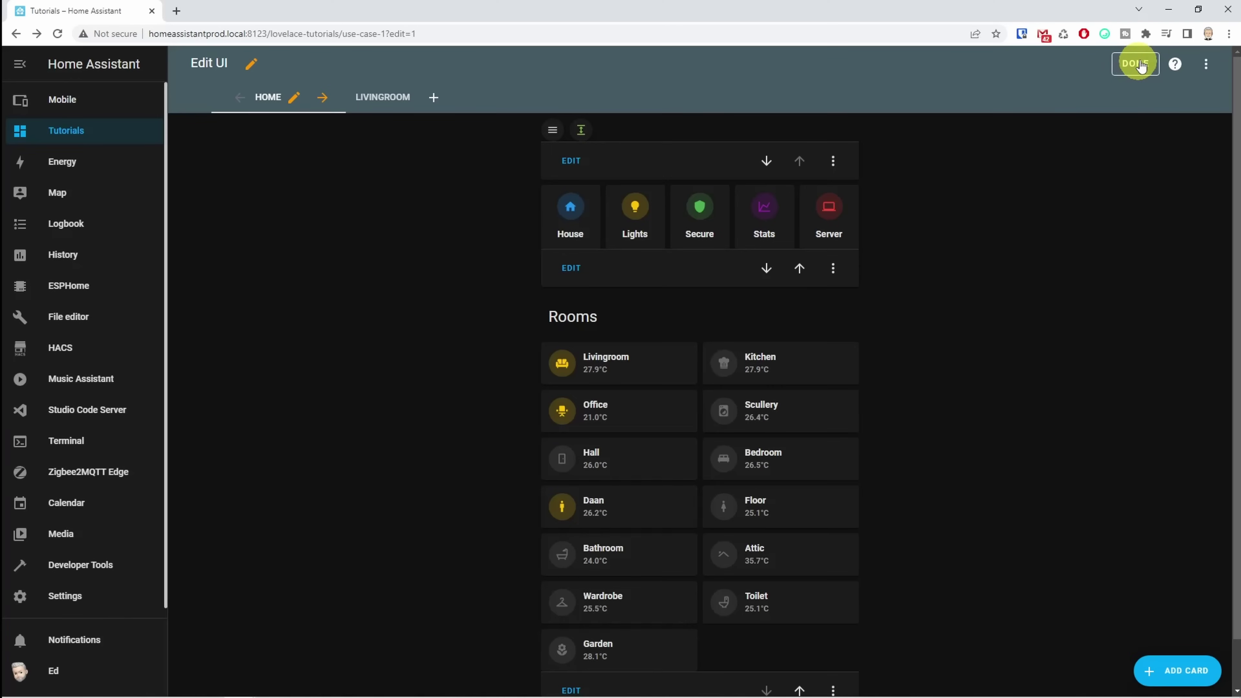
left_click(1137, 64)
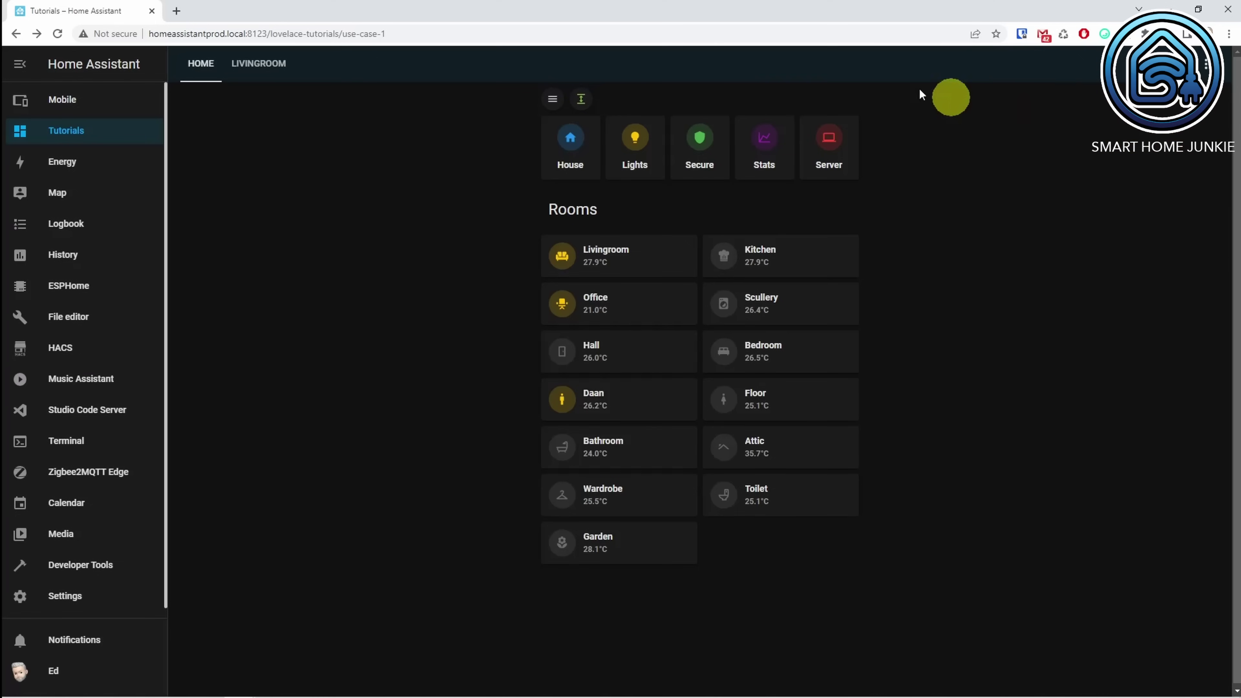
- Toggle kiosk mode with the chip until header and sidebar hide, then reload the incognito window
left_click(582, 103)
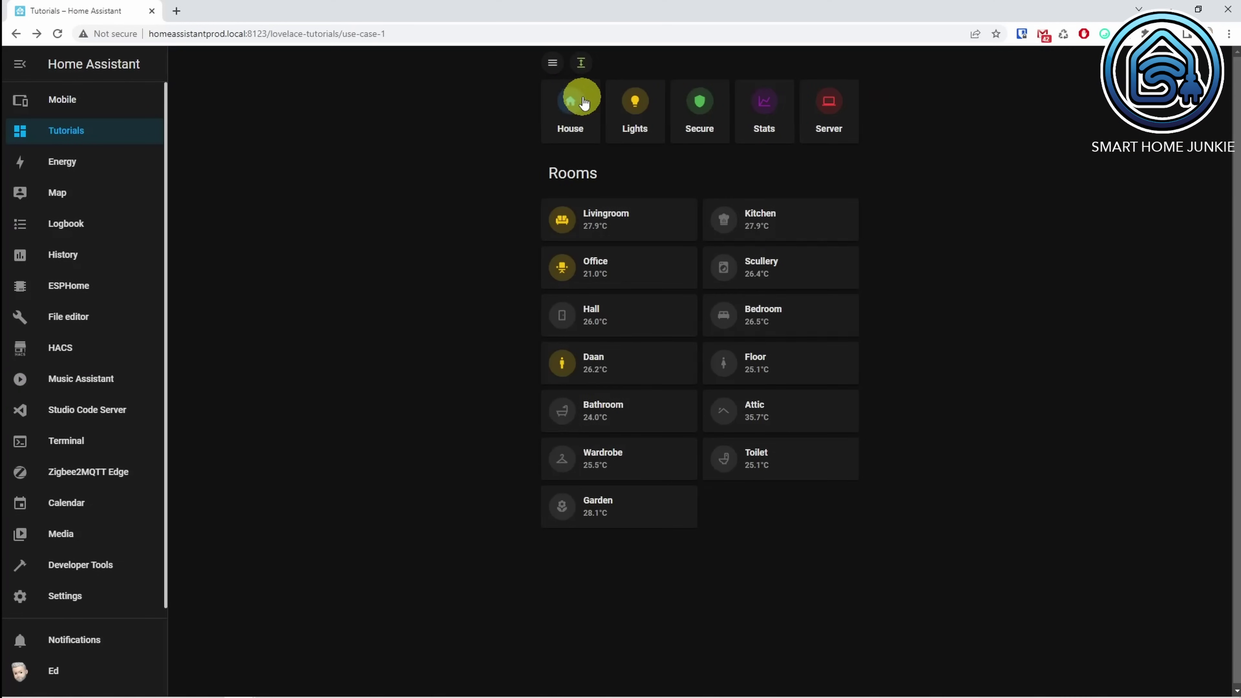
left_click(581, 63)
left_click(553, 99)
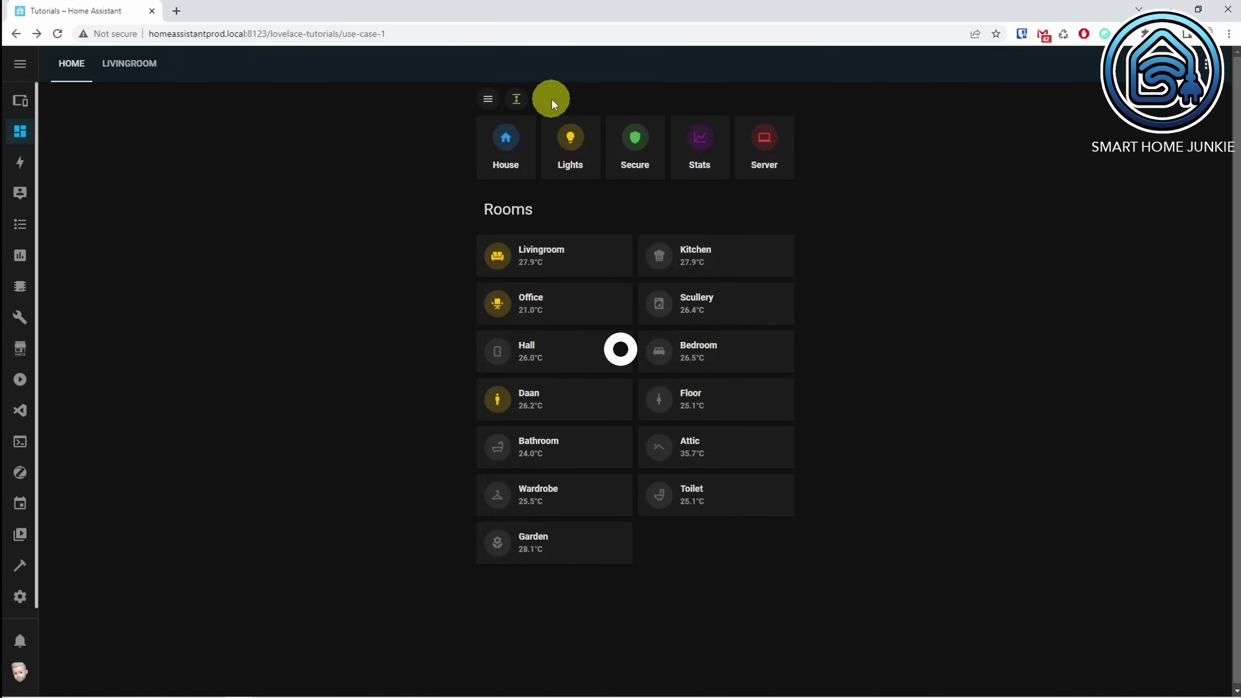
left_click(59, 33)
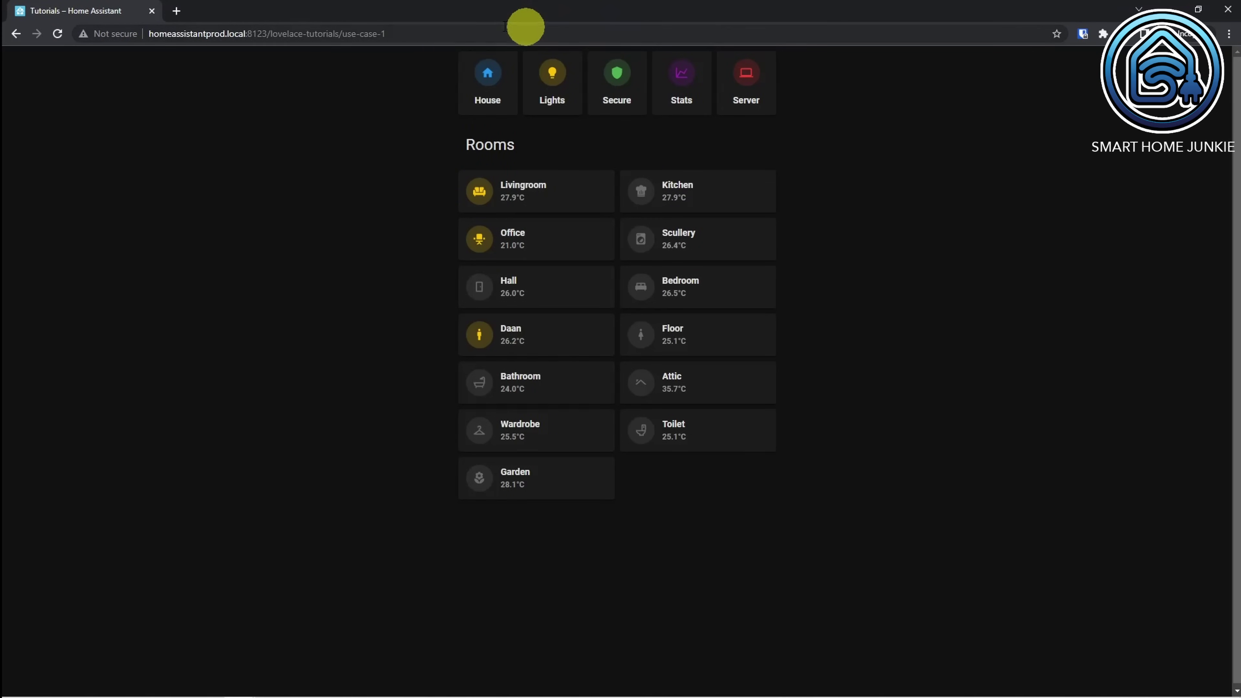